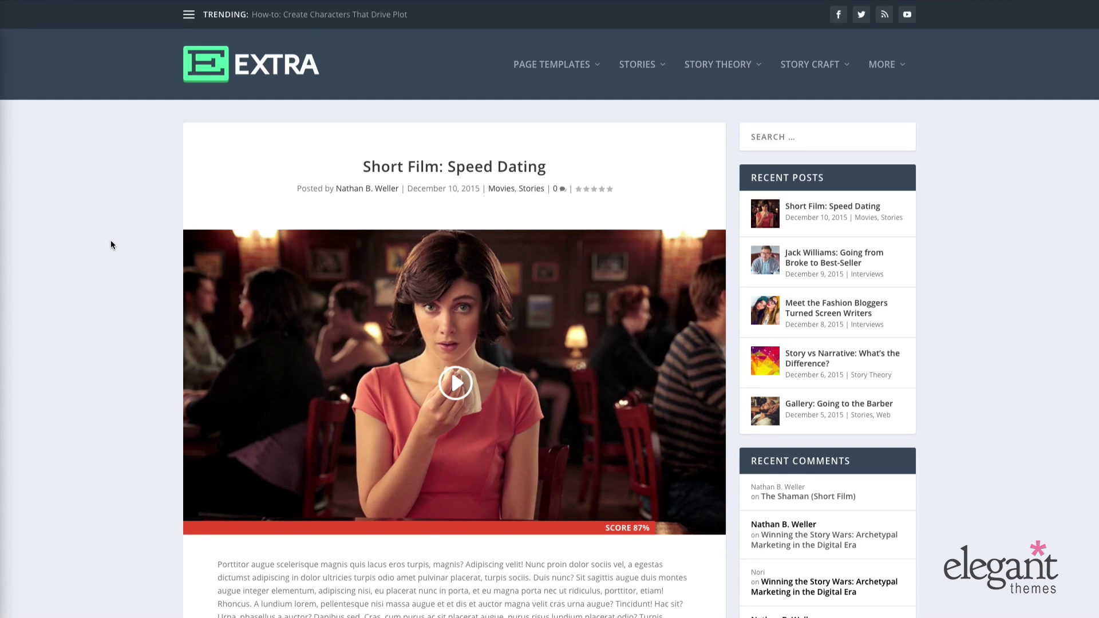
Rate the Speed Dating post five stars using the RATE stars in the share bar.
scroll(103, 261, down, 1)
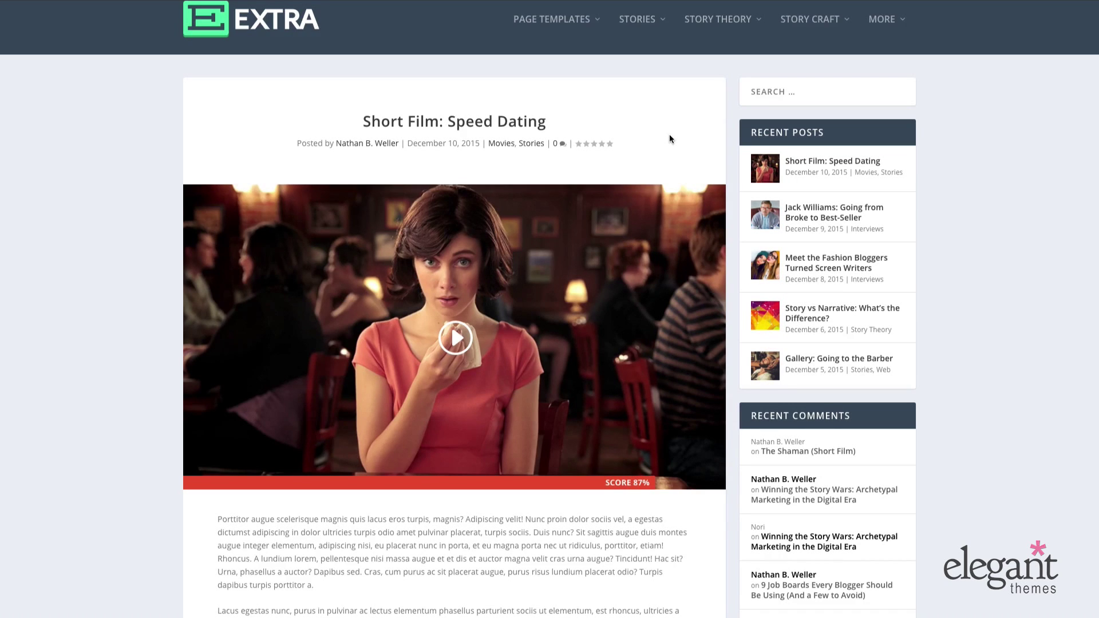
scroll(670, 139, down, 15)
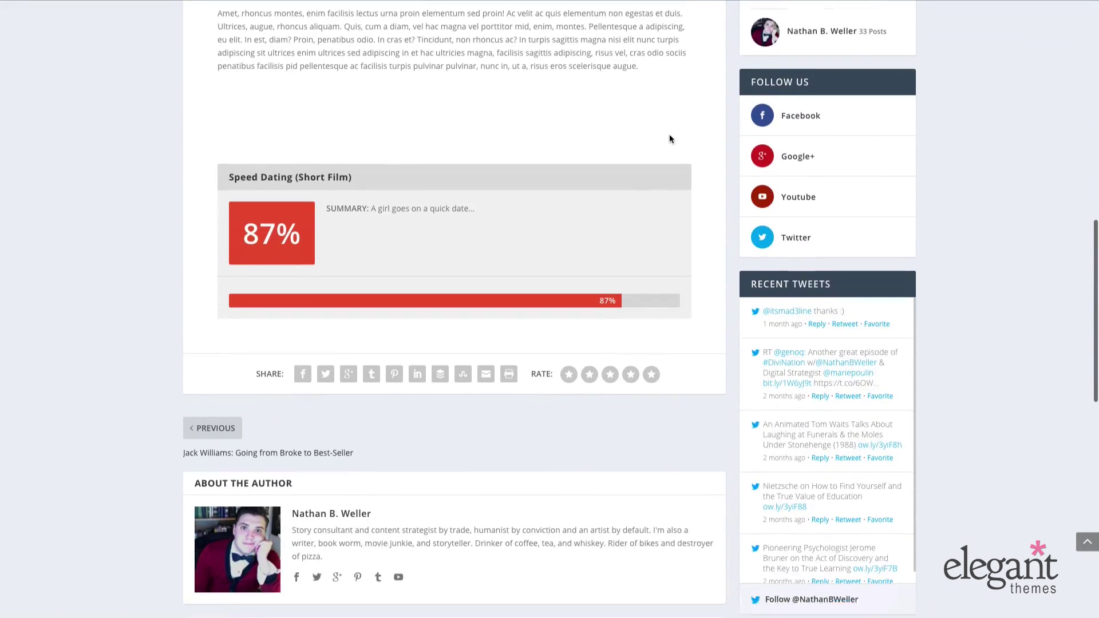
scroll(670, 139, down, 1)
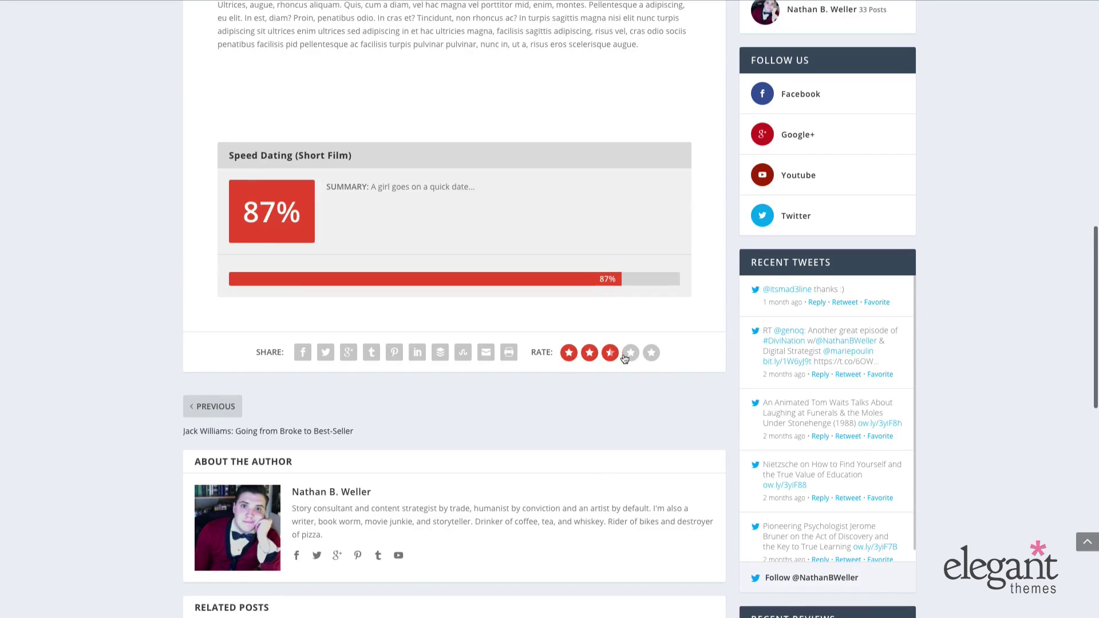
click(652, 353)
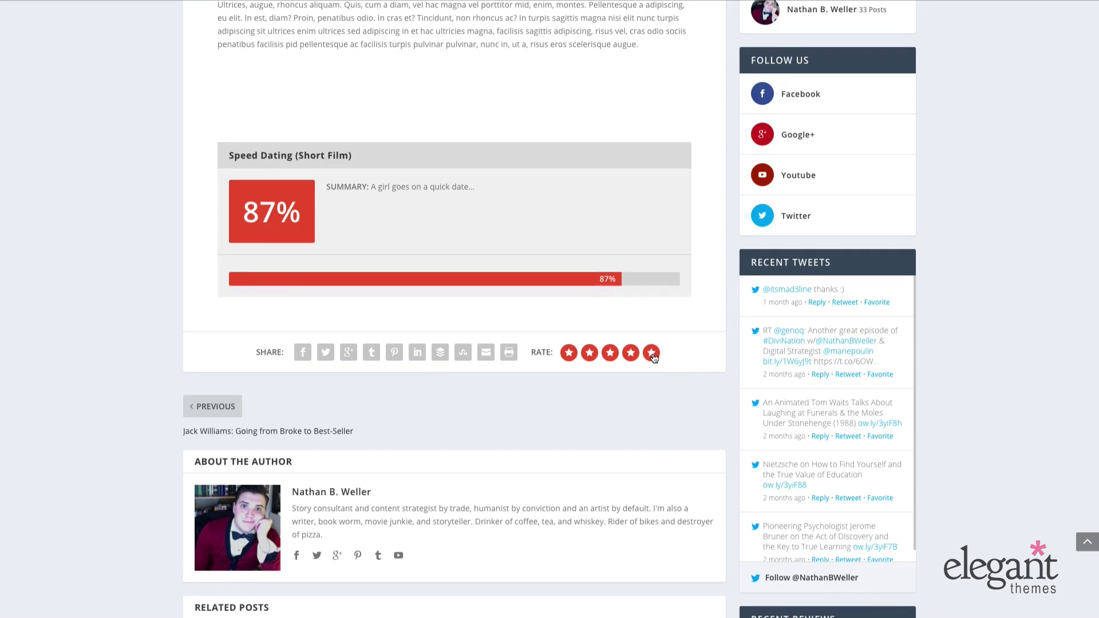
scroll(665, 444, down, 3)
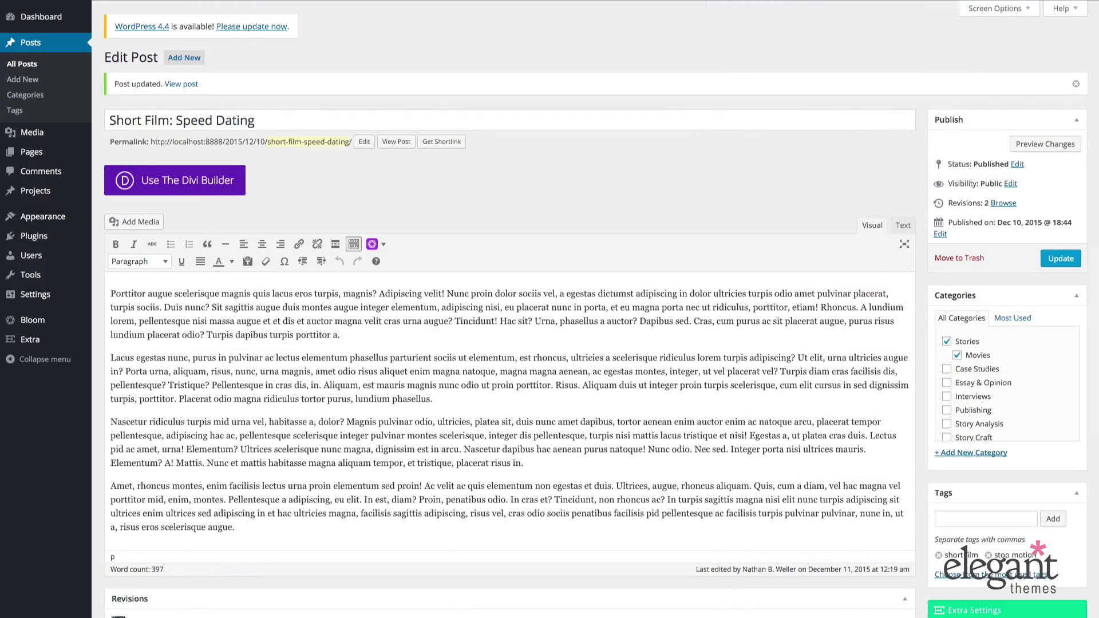
Tick Hide Post Rating in the Extra Settings box and update the post.
scroll(789, 120, down, 10)
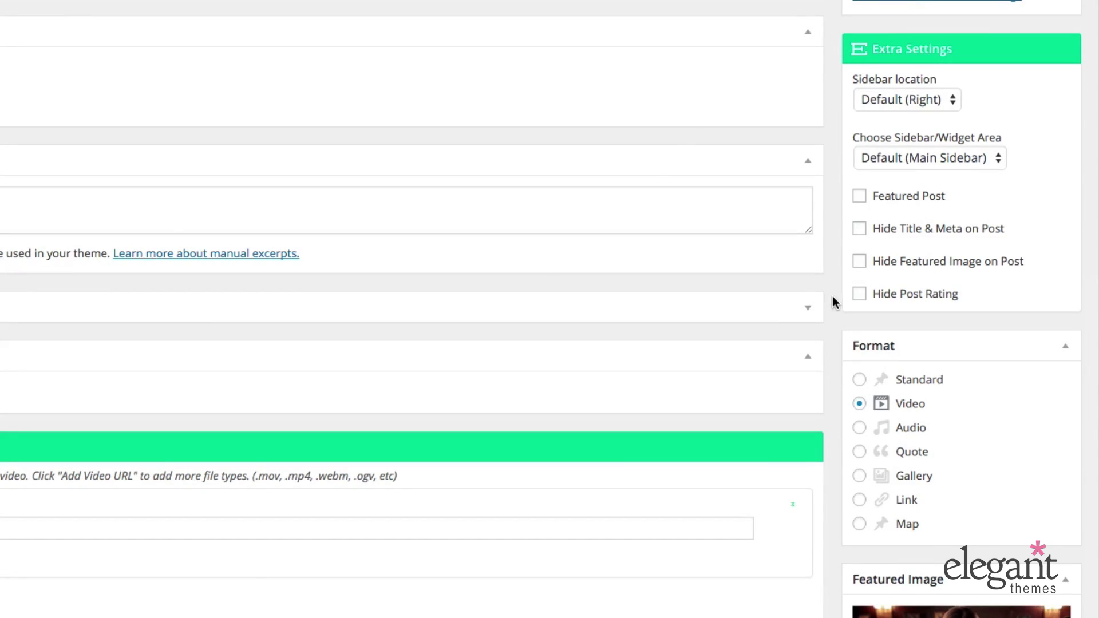
click(857, 294)
scroll(831, 230, up, 1)
scroll(832, 230, up, 5)
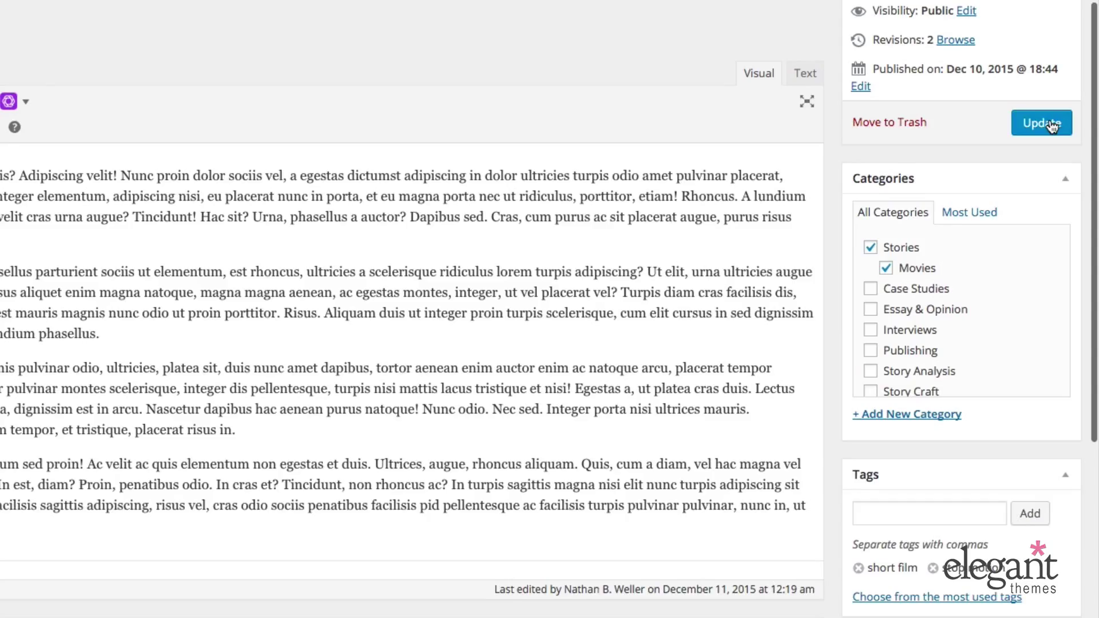
click(1057, 123)
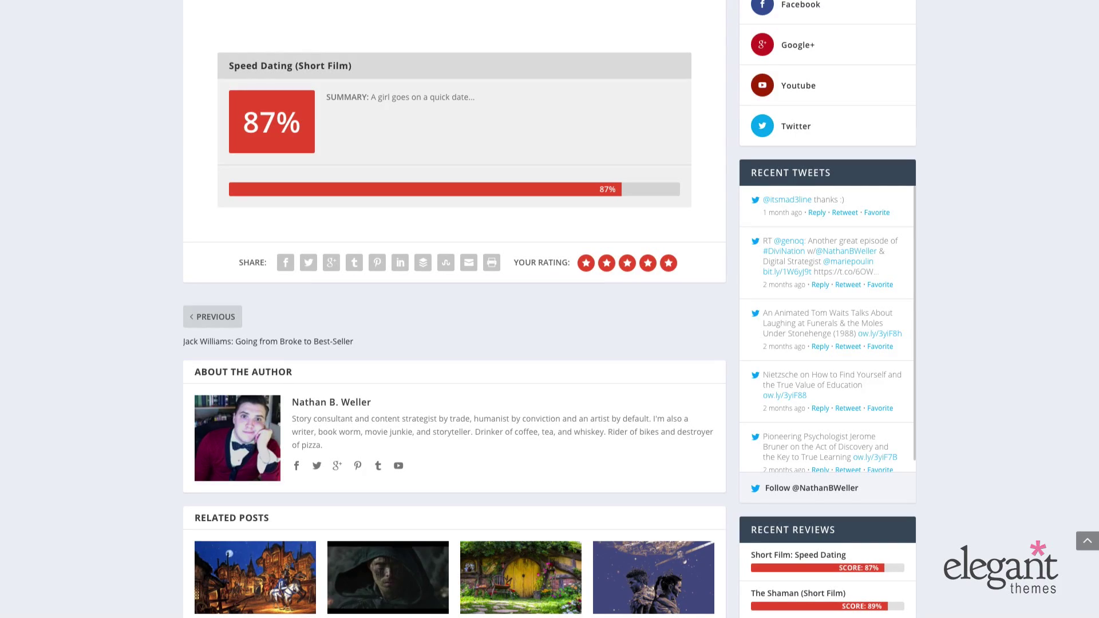
Reload the live post and scroll down to check the rating stars are gone.
key(F5)
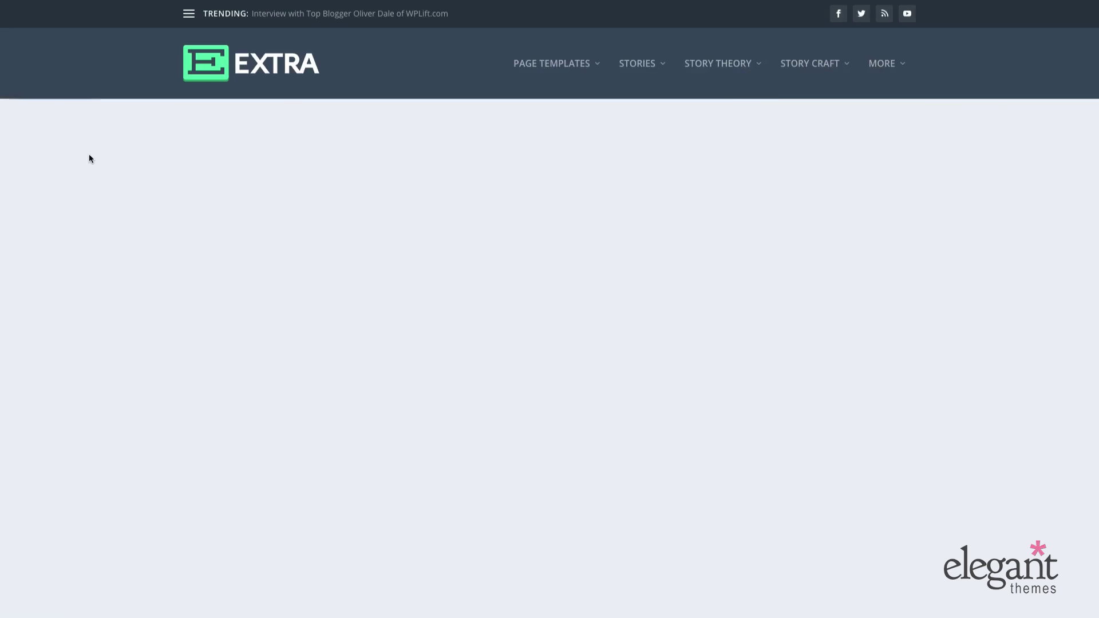
scroll(92, 165, up, 15)
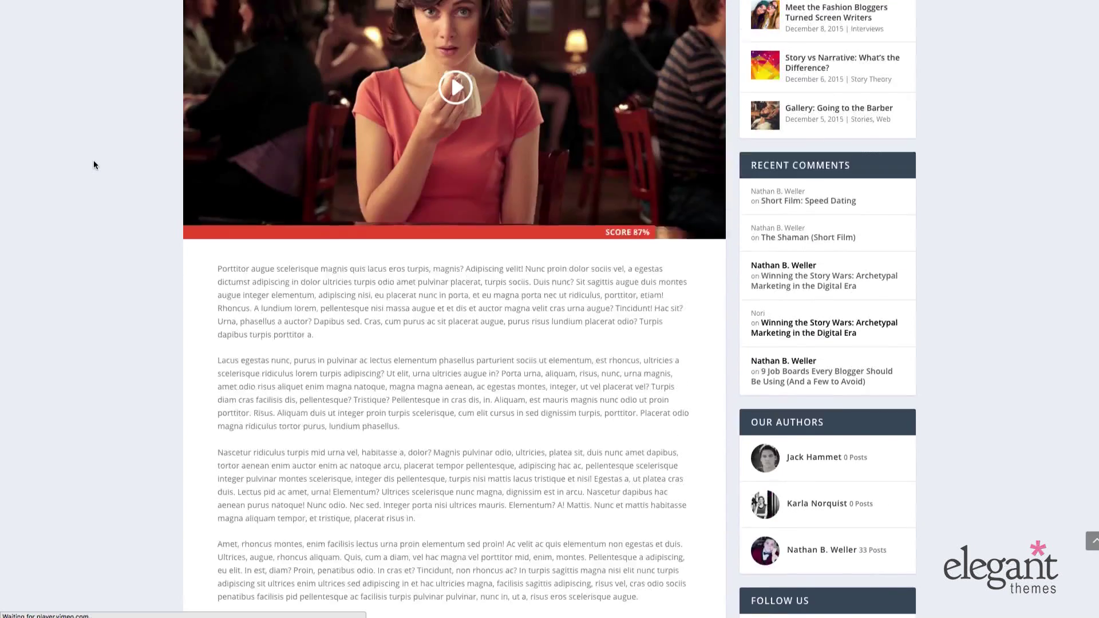
scroll(103, 167, down, 1)
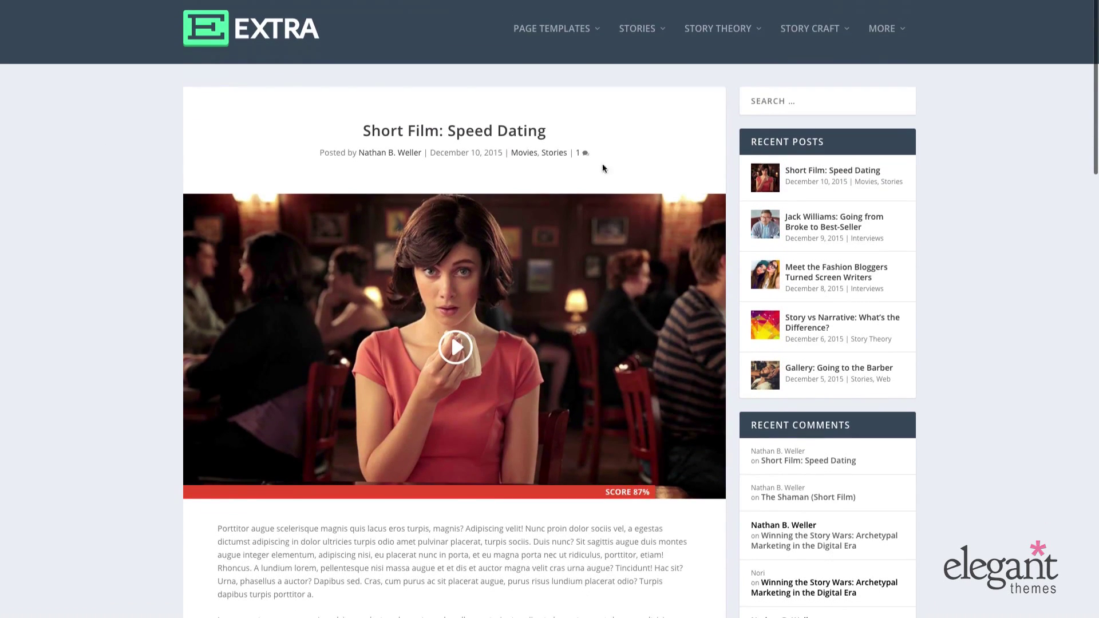
scroll(154, 169, down, 15)
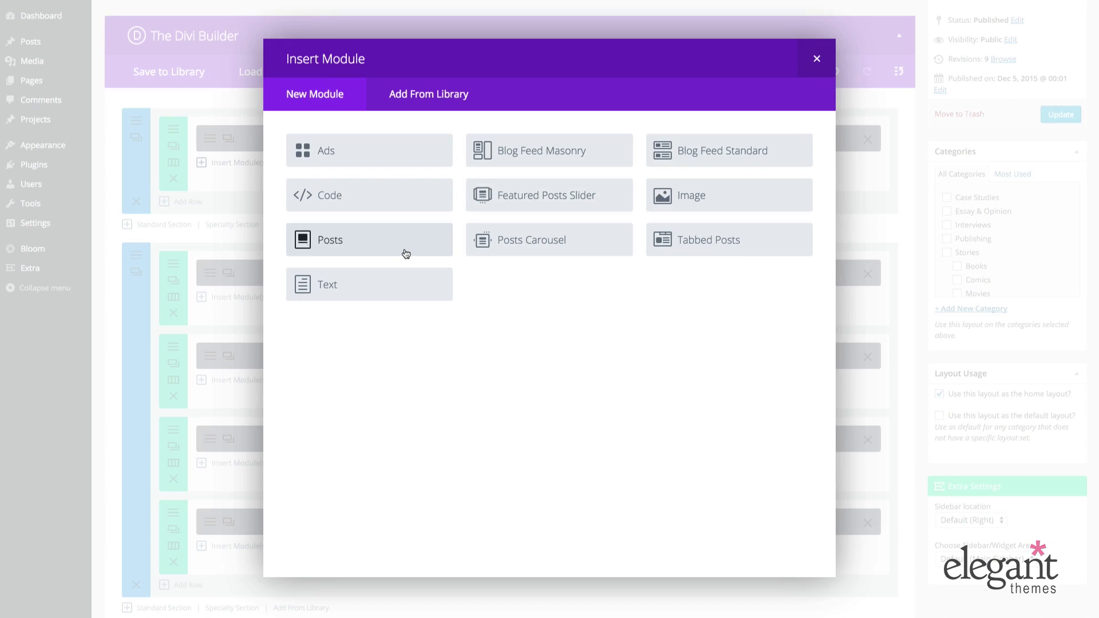
Insert a Posts module, switch Show Rating off and back on, then close its settings.
click(452, 247)
scroll(523, 193, down, 8)
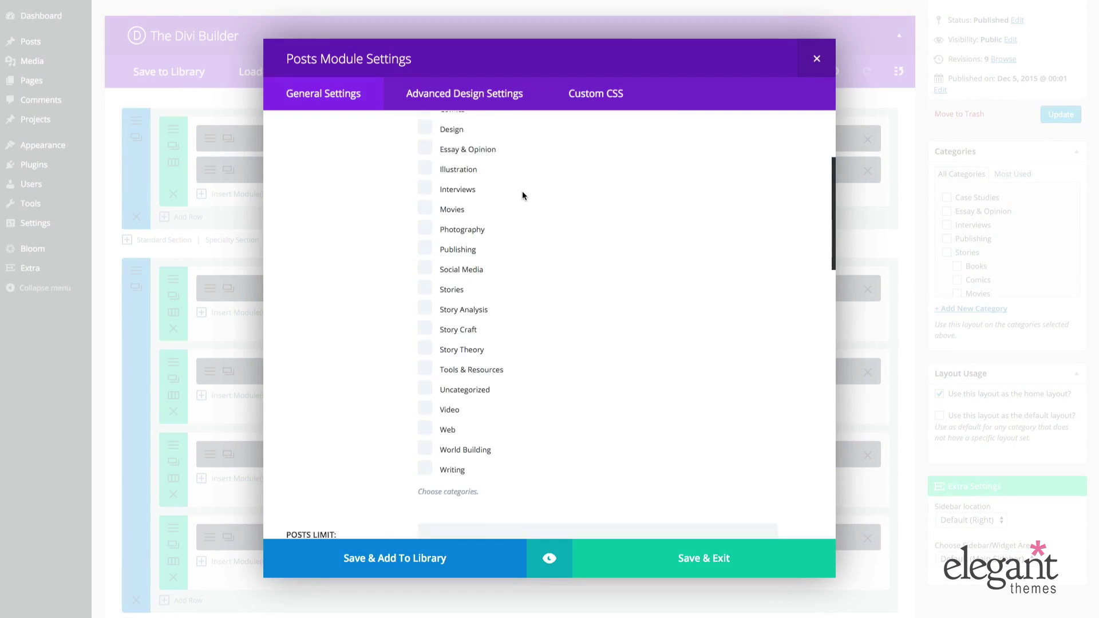
scroll(524, 191, down, 5)
scroll(532, 194, down, 1)
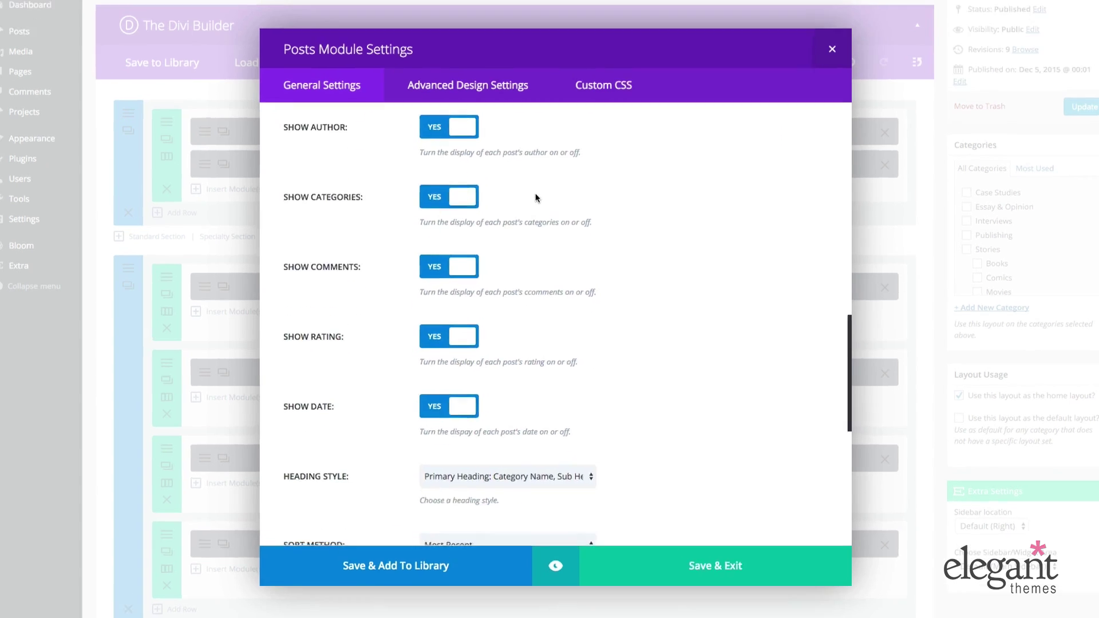
click(518, 348)
click(519, 342)
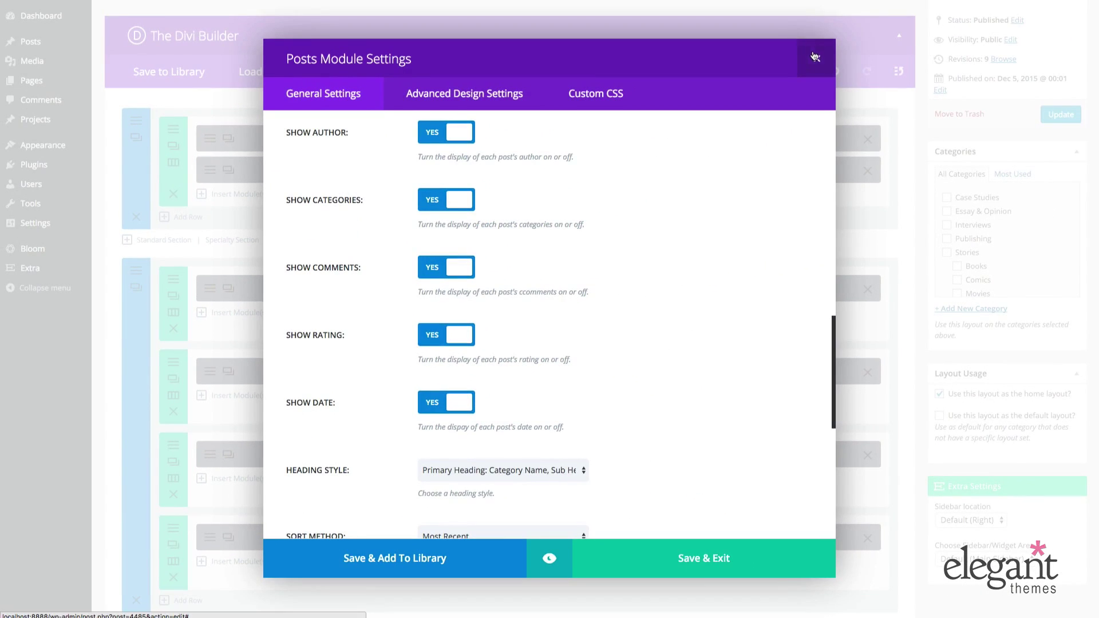
click(814, 54)
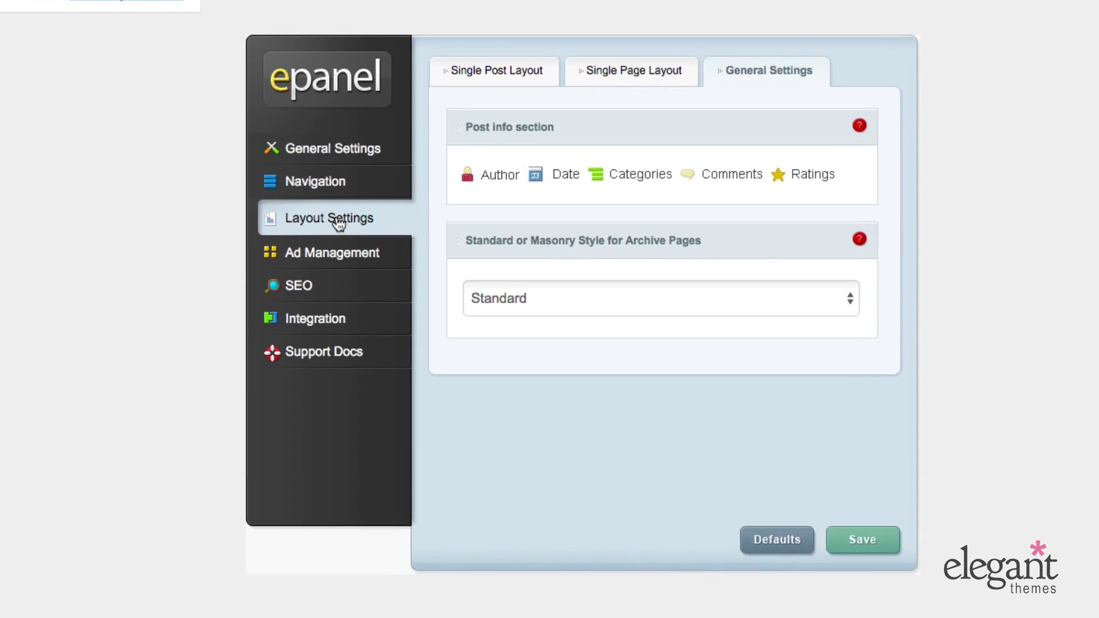
Disable Ratings in the ePanel Post info section, save, then re-enable Ratings.
click(781, 178)
click(883, 544)
click(825, 177)
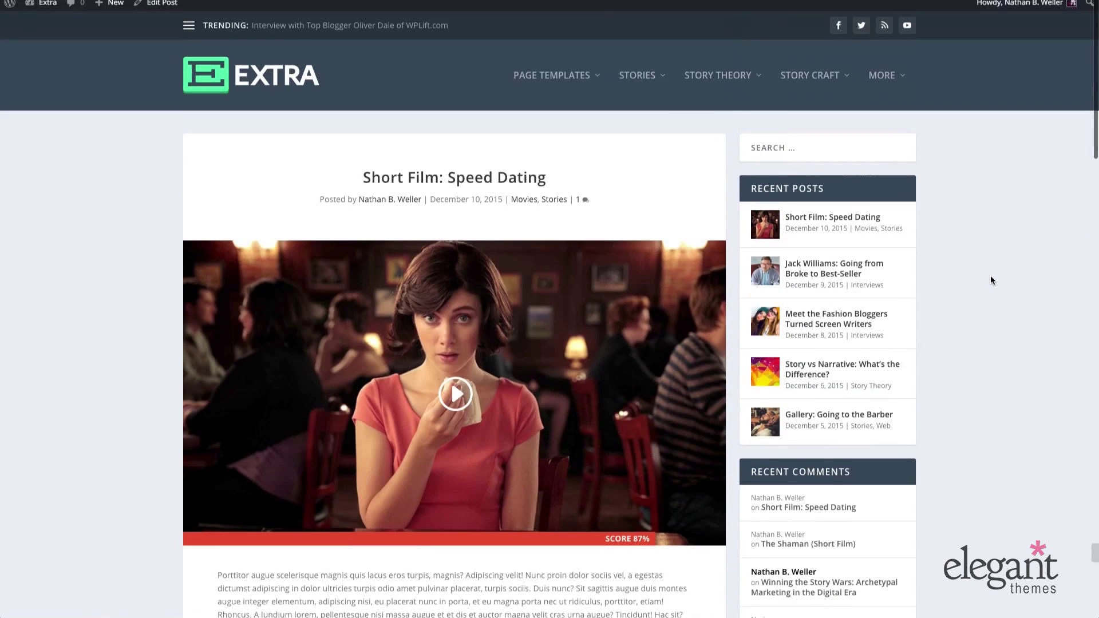
Scroll the live Speed Dating post to inspect the 87% review box and share bar.
scroll(992, 280, down, 1)
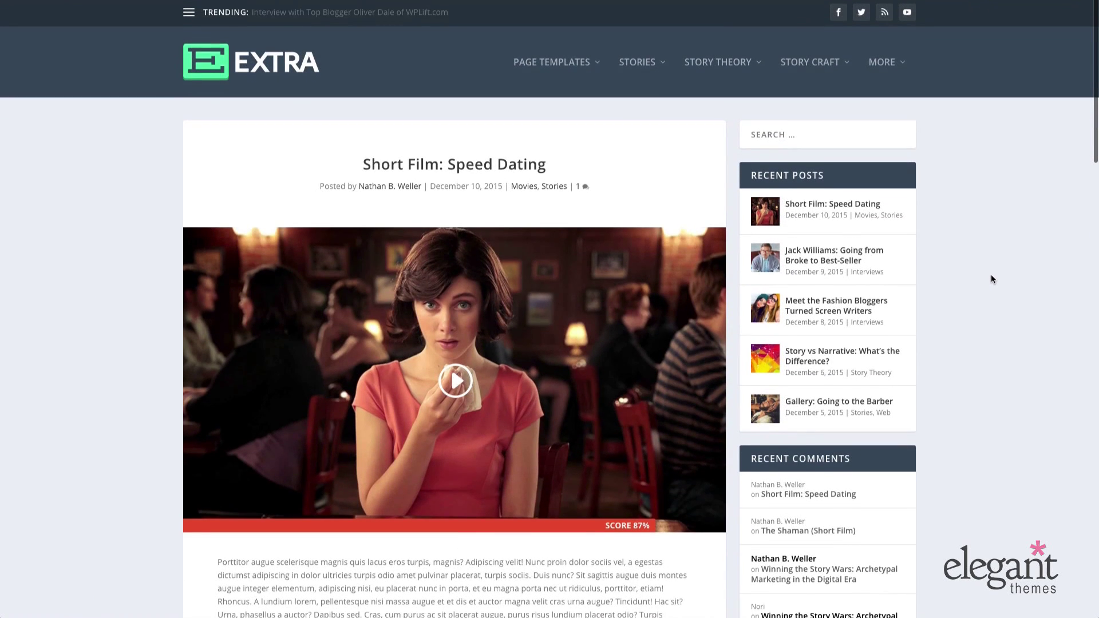
scroll(993, 275, down, 1)
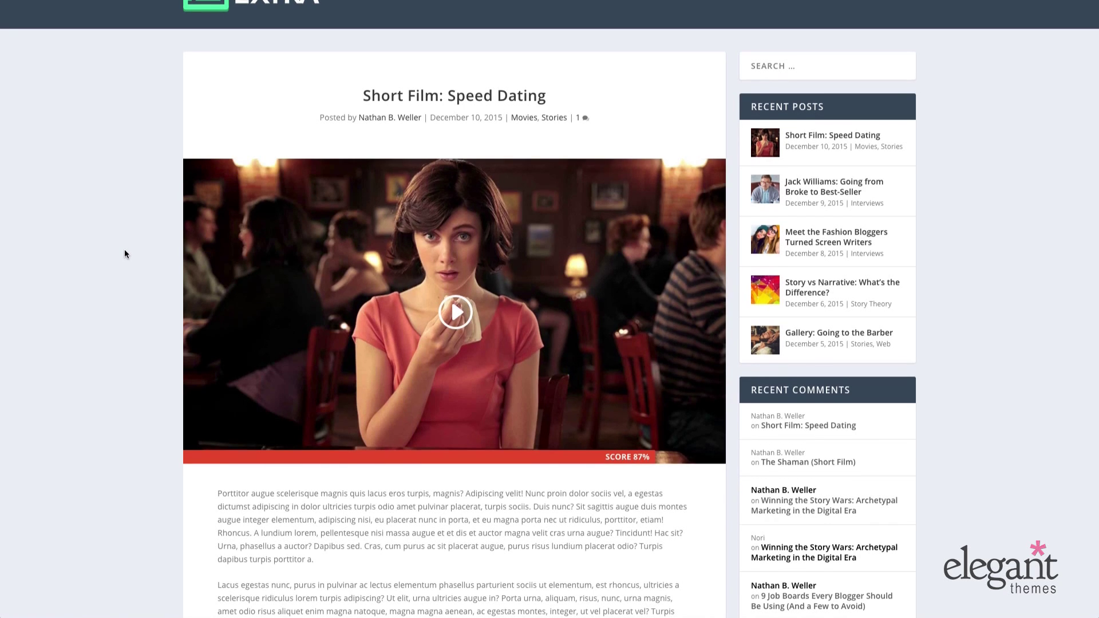
scroll(125, 254, down, 6)
scroll(127, 256, down, 4)
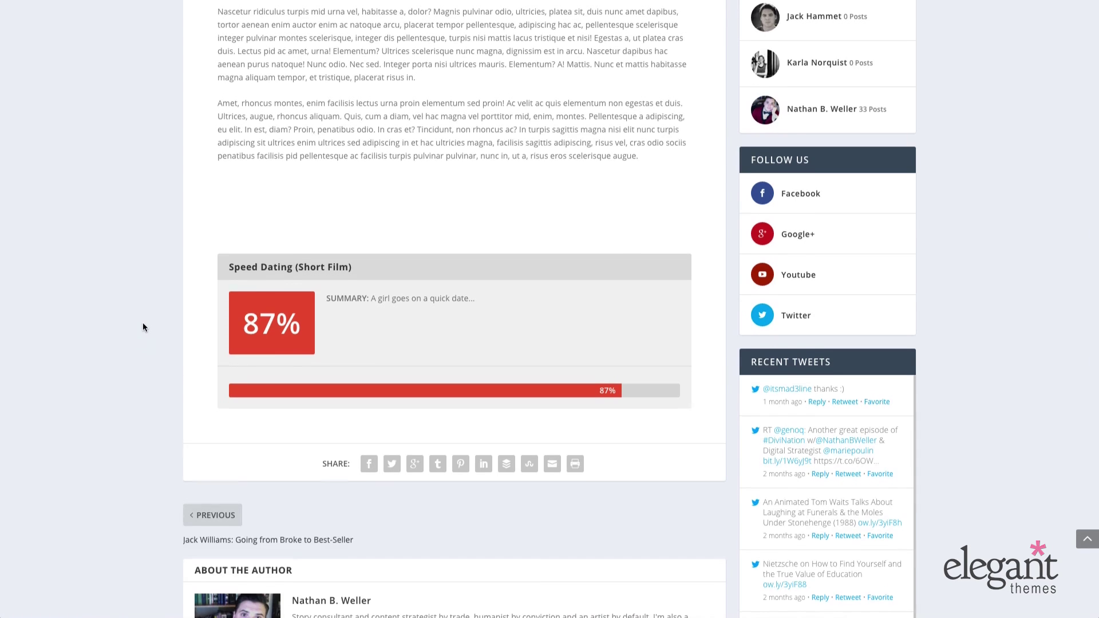
scroll(143, 324, up, 1)
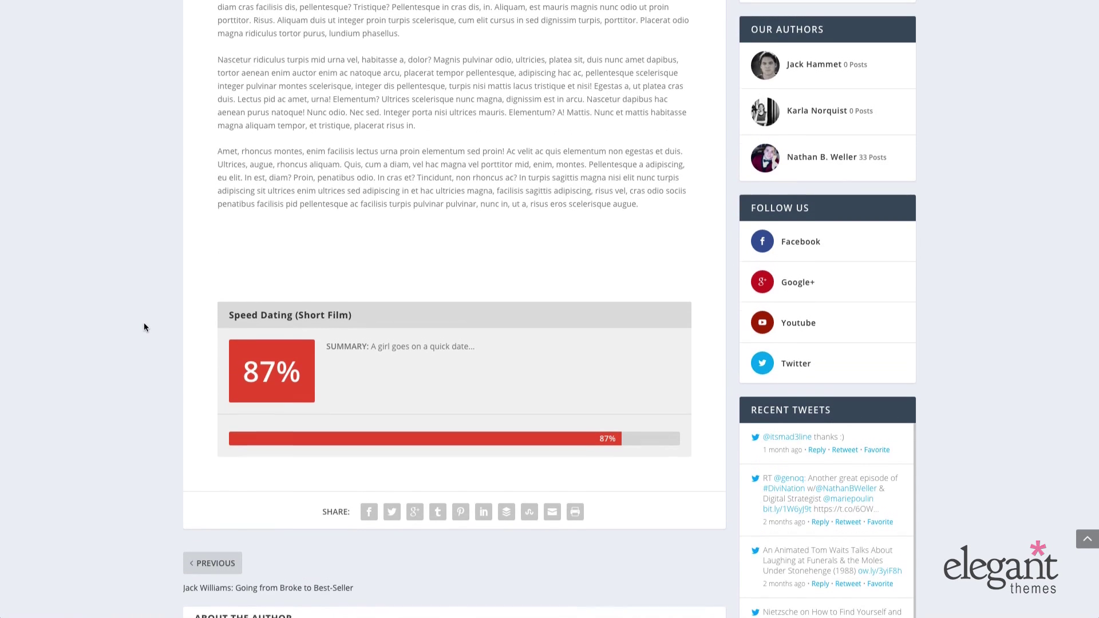
scroll(143, 326, up, 1)
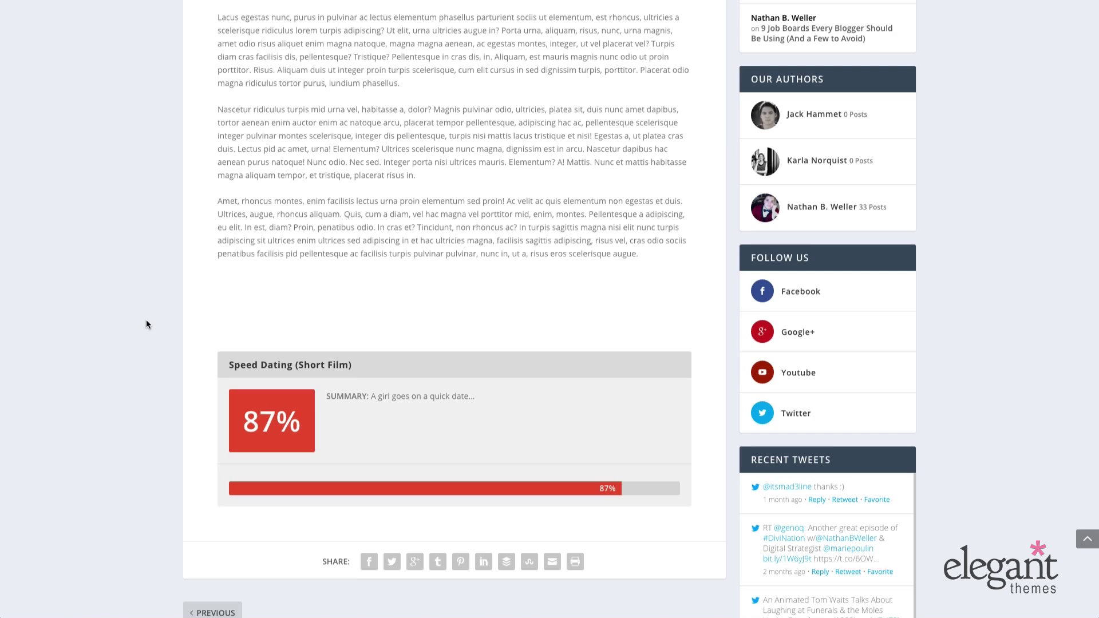
scroll(146, 324, down, 1)
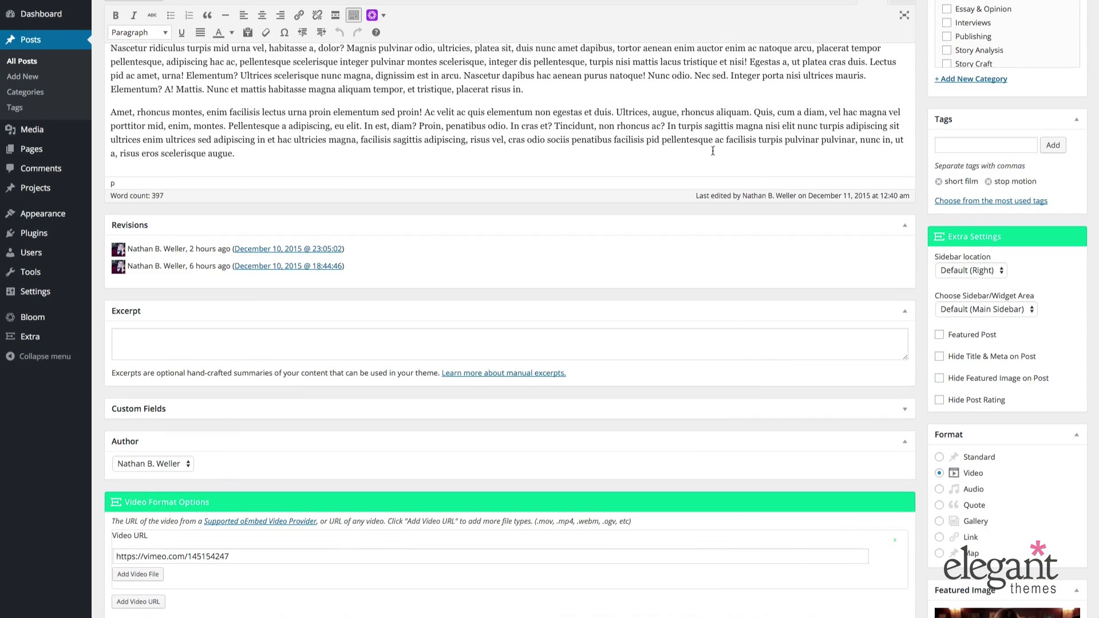
Scroll to Review Box Contents and select the 'Speed Dating (Short Film)' title and Breakdown #0 title fields.
scroll(713, 150, down, 1)
scroll(453, 132, down, 5)
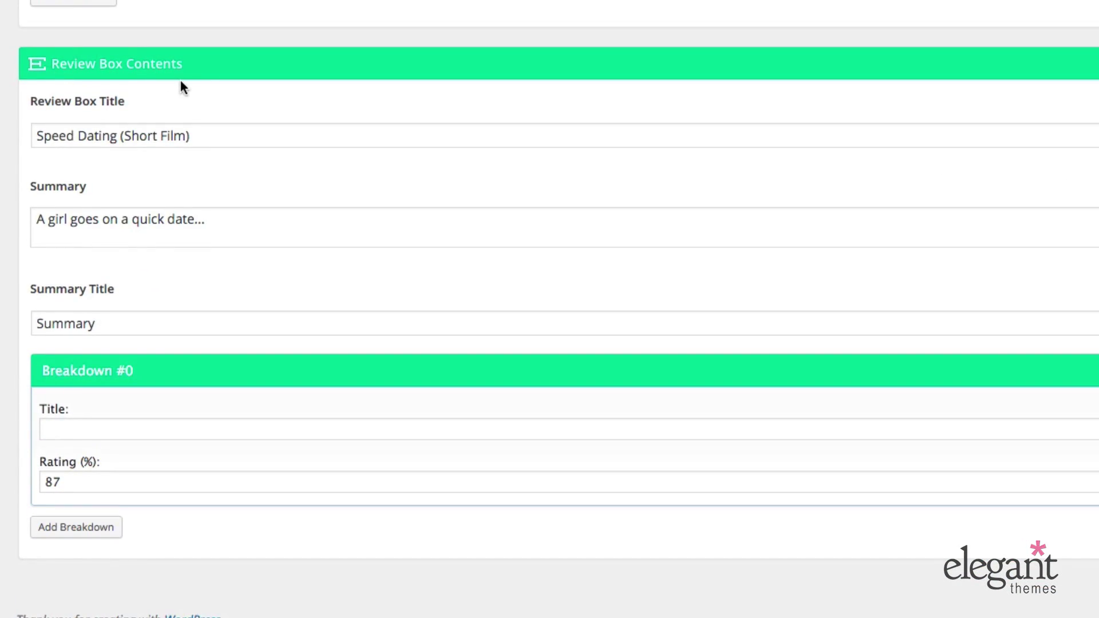
click(207, 136)
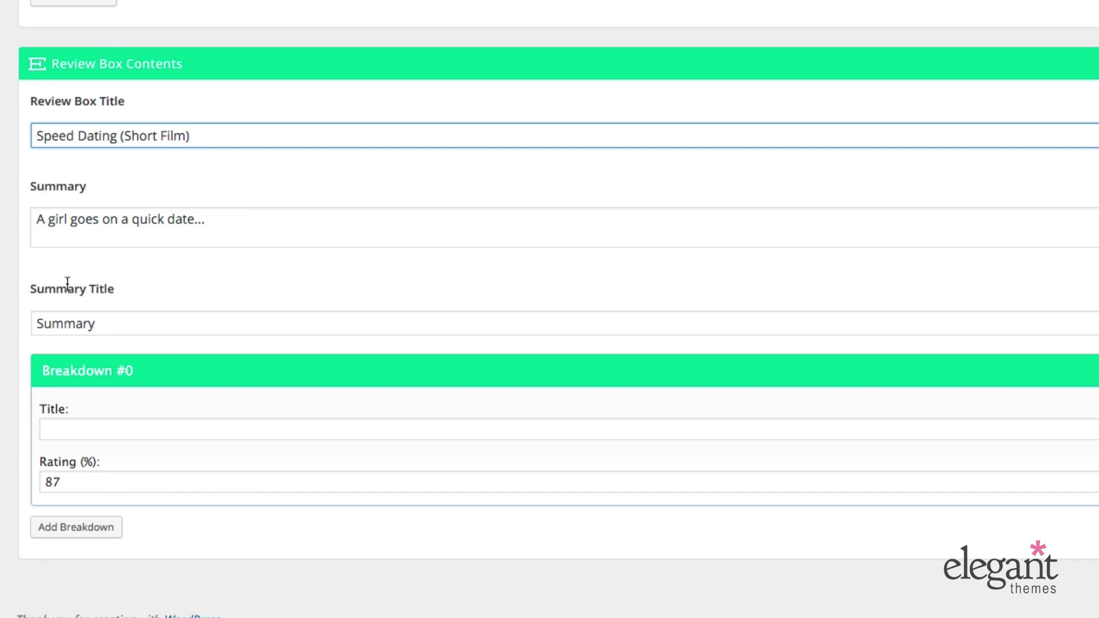
click(80, 426)
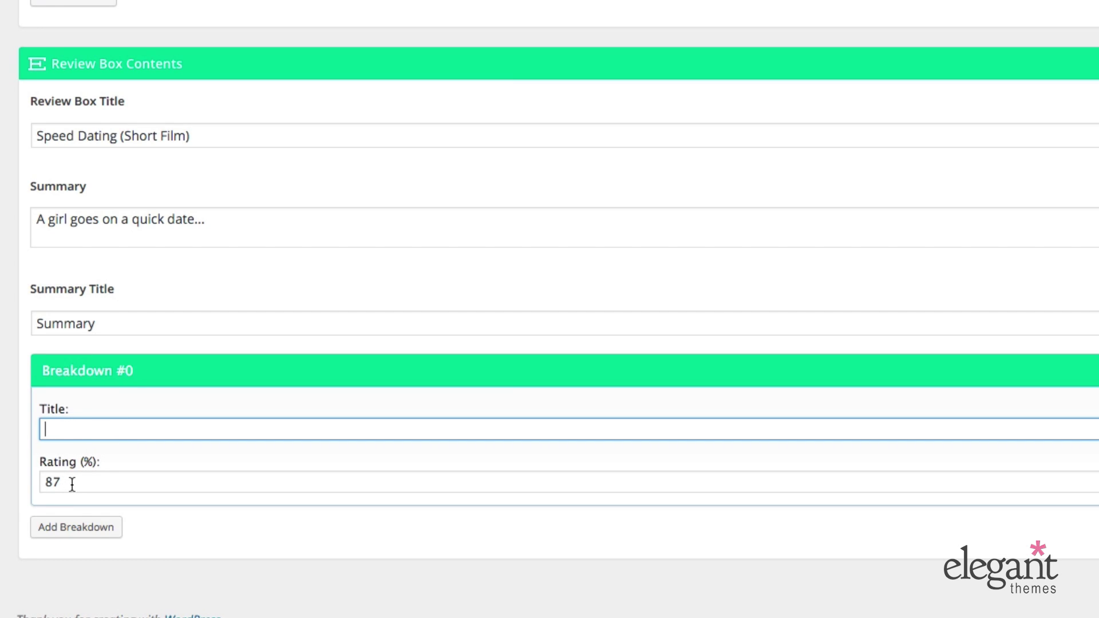
Add three more breakdowns and title the first breakdown 'Story'.
click(80, 532)
click(81, 560)
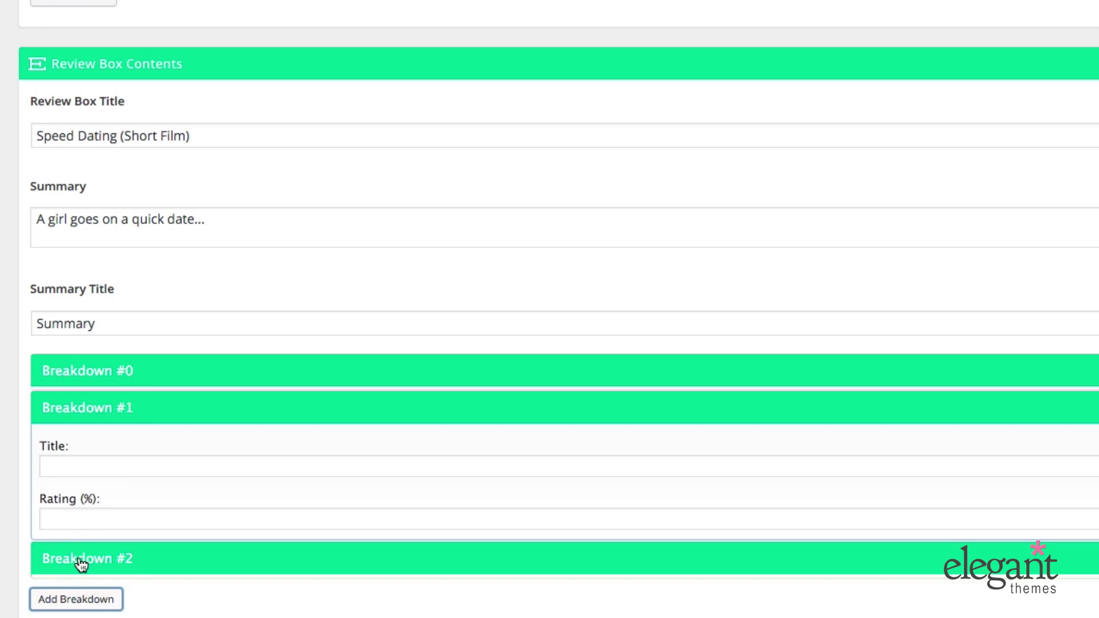
click(76, 597)
click(211, 375)
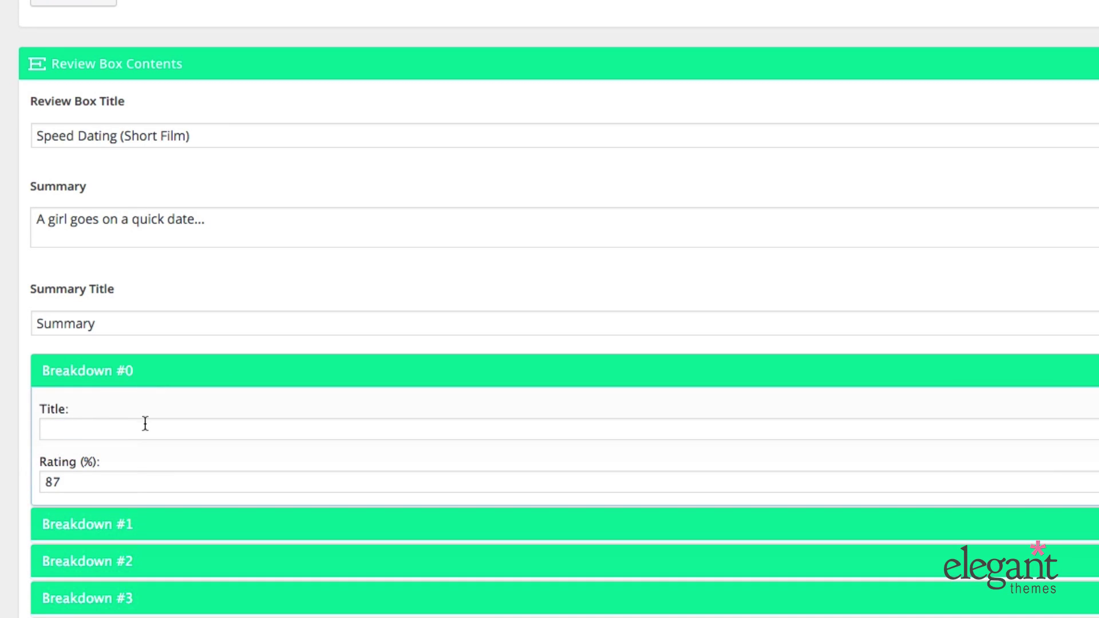
click(145, 431)
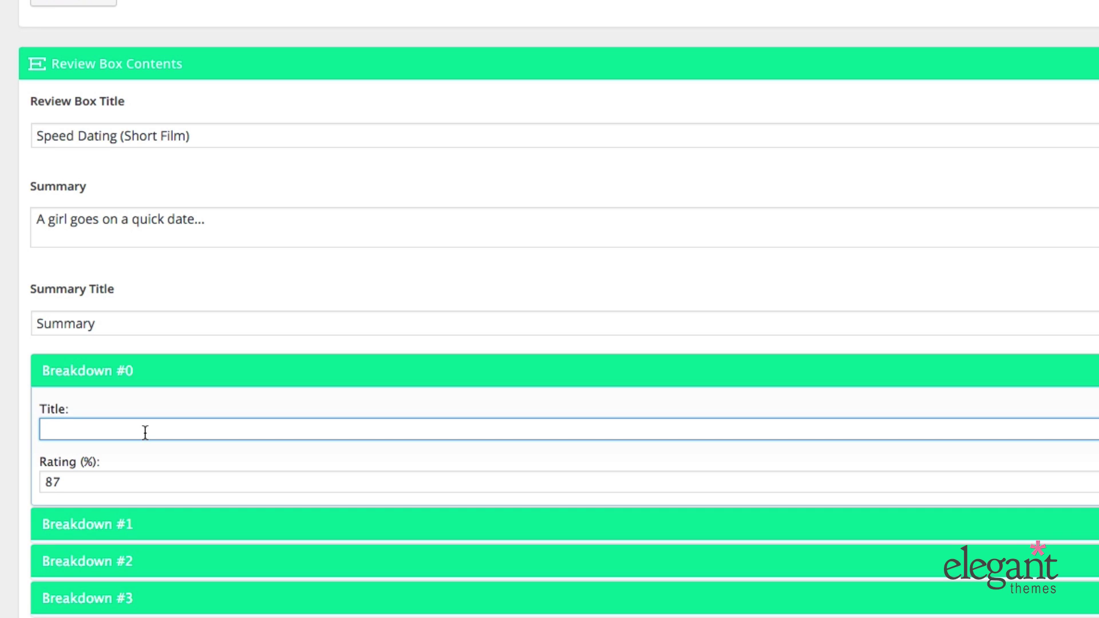
text(Story)
Title the second breakdown 'Directing' with a 75% rating.
click(122, 524)
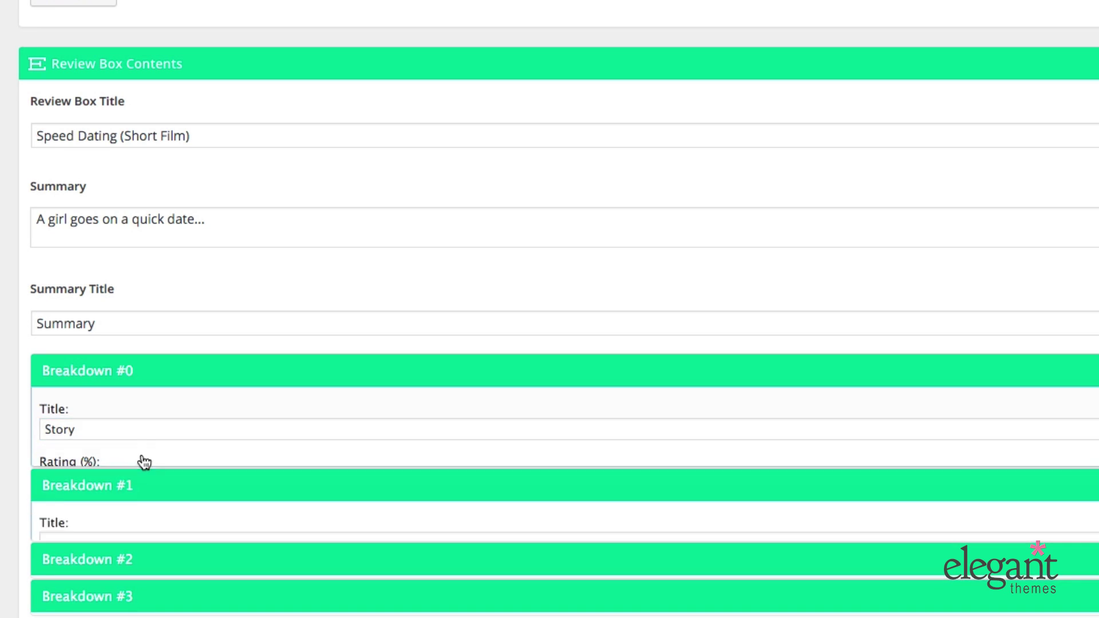
click(104, 461)
text(Directing)
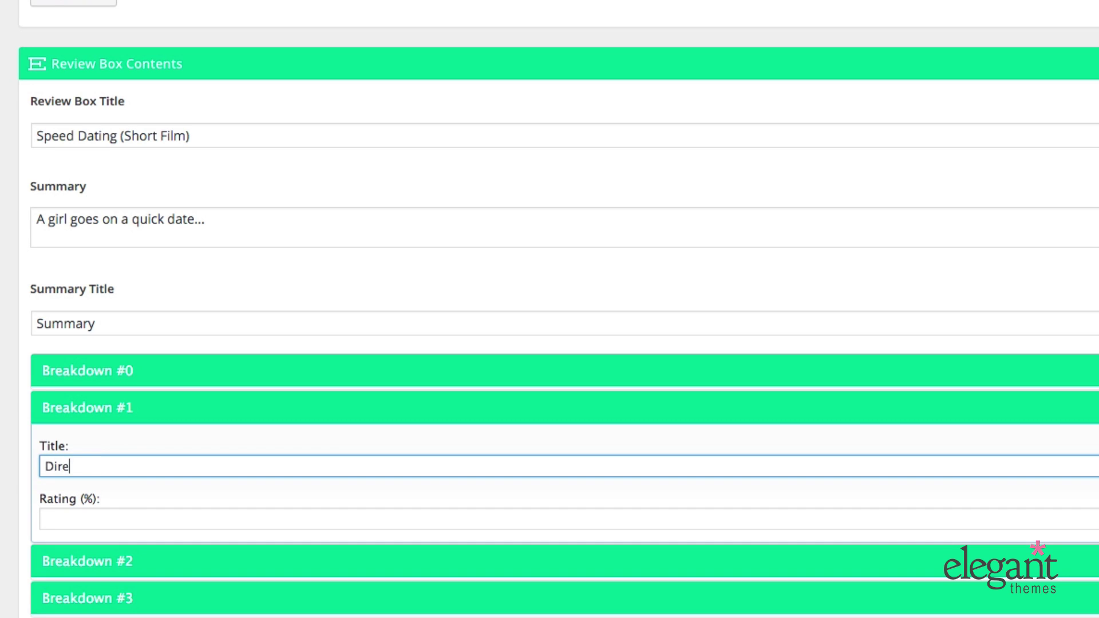
click(102, 519)
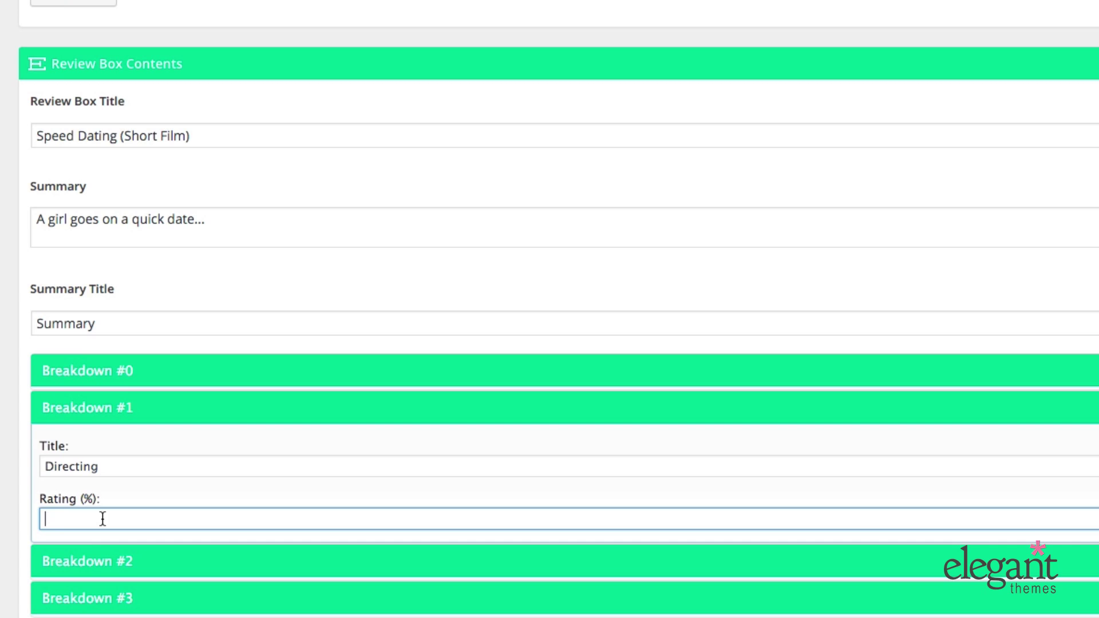
text(75)
Title the third breakdown 'Acting' with an 88% rating.
scroll(106, 527, up, 1)
click(123, 577)
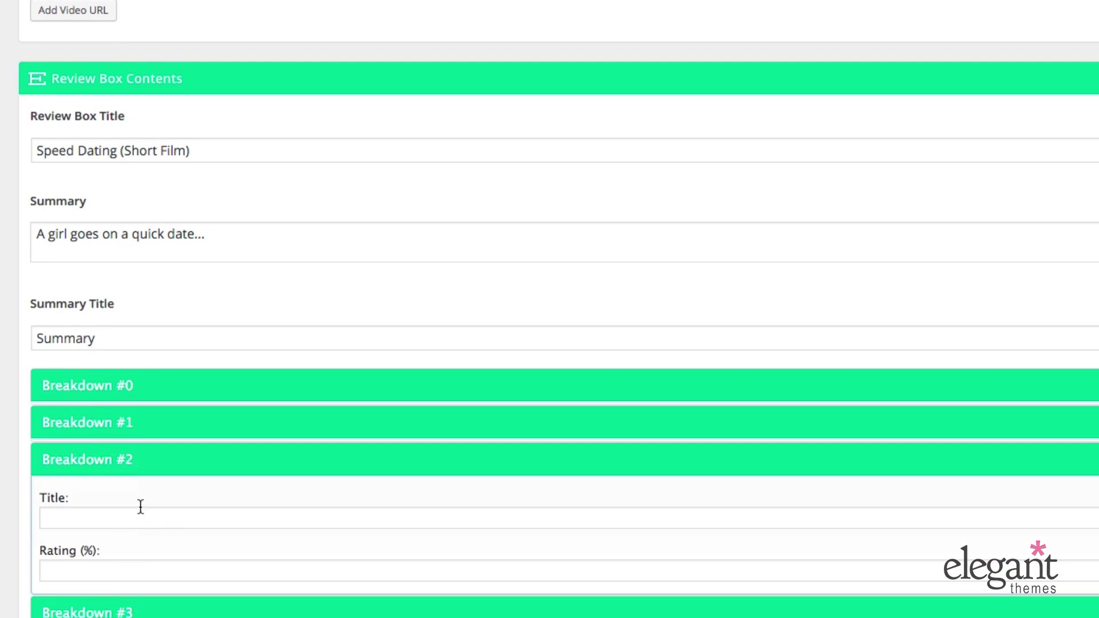
click(139, 509)
text(Acting)
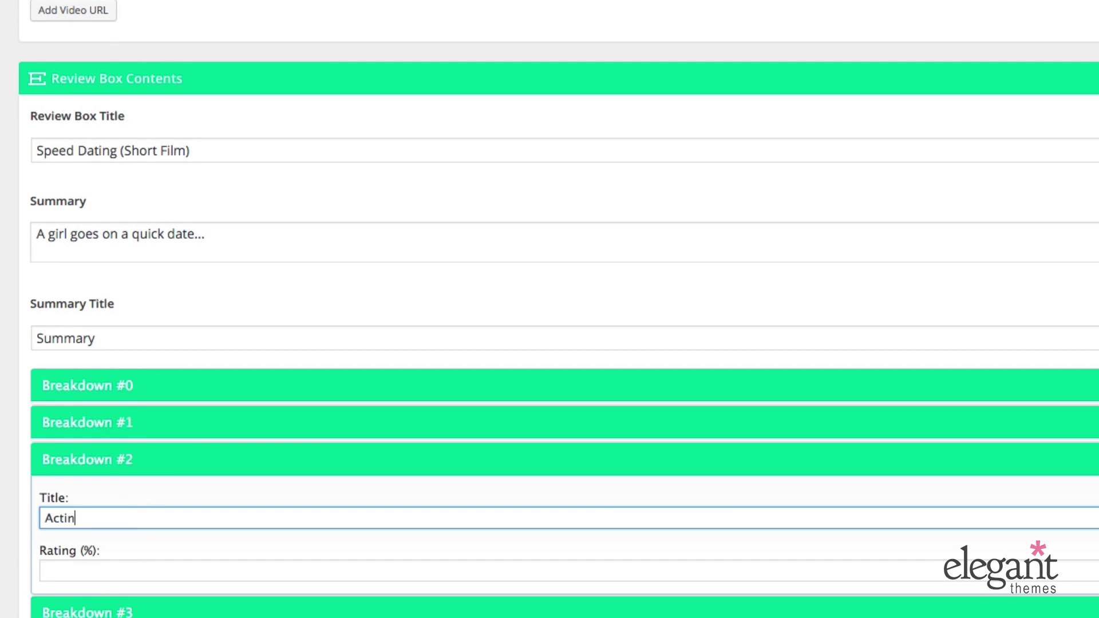
key(Tab)
text(88)
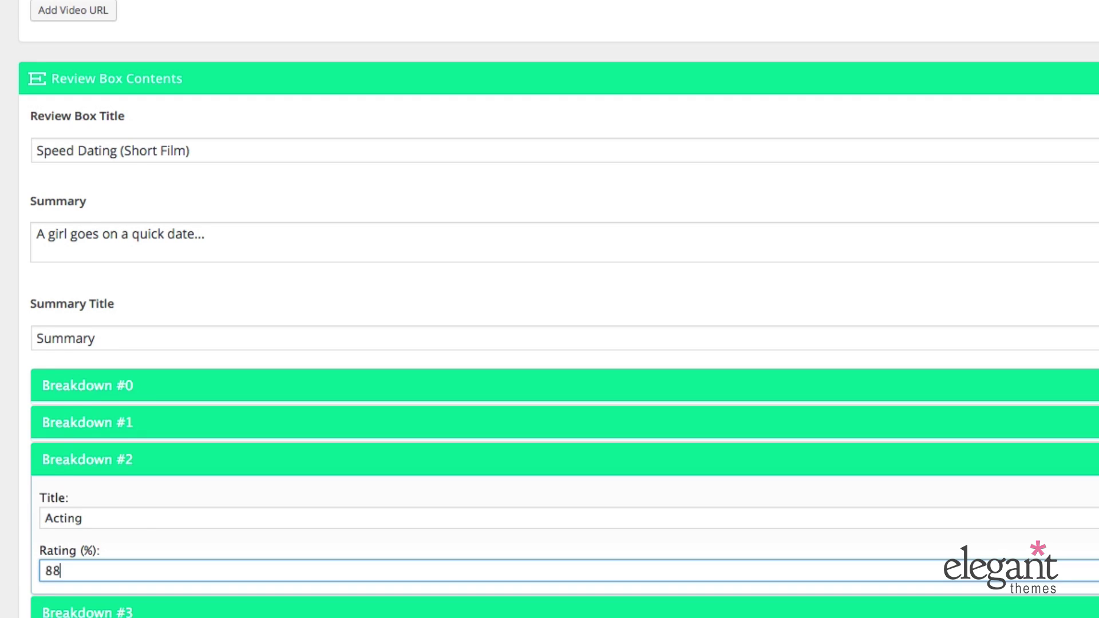
Title the fourth breakdown 'Photography' rated 90%, and update the post.
scroll(157, 510, up, 3)
scroll(167, 515, down, 5)
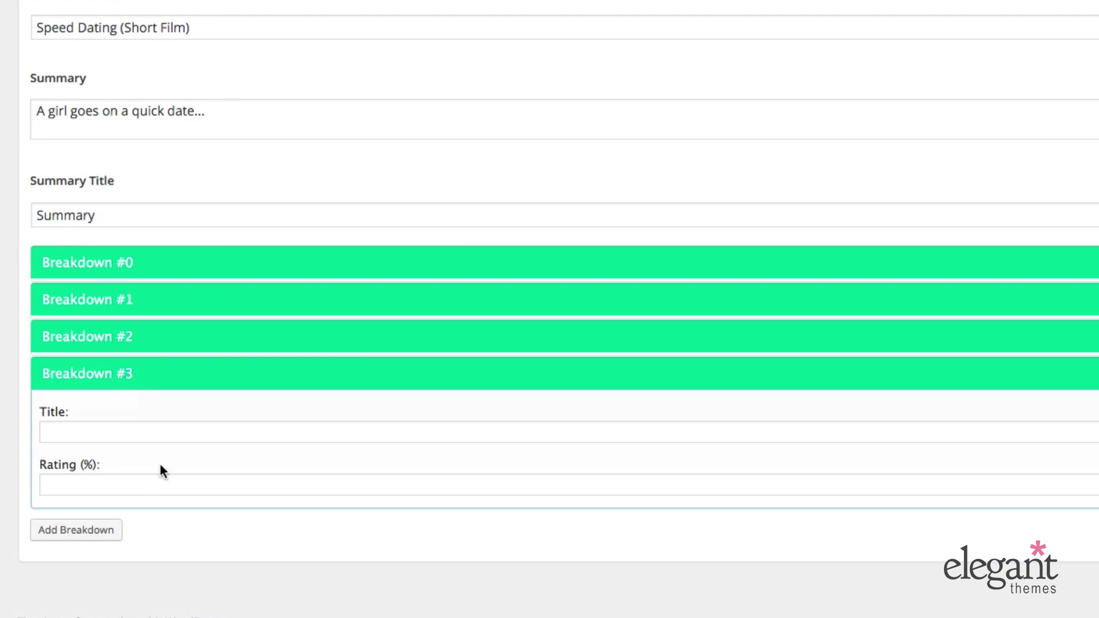
click(112, 435)
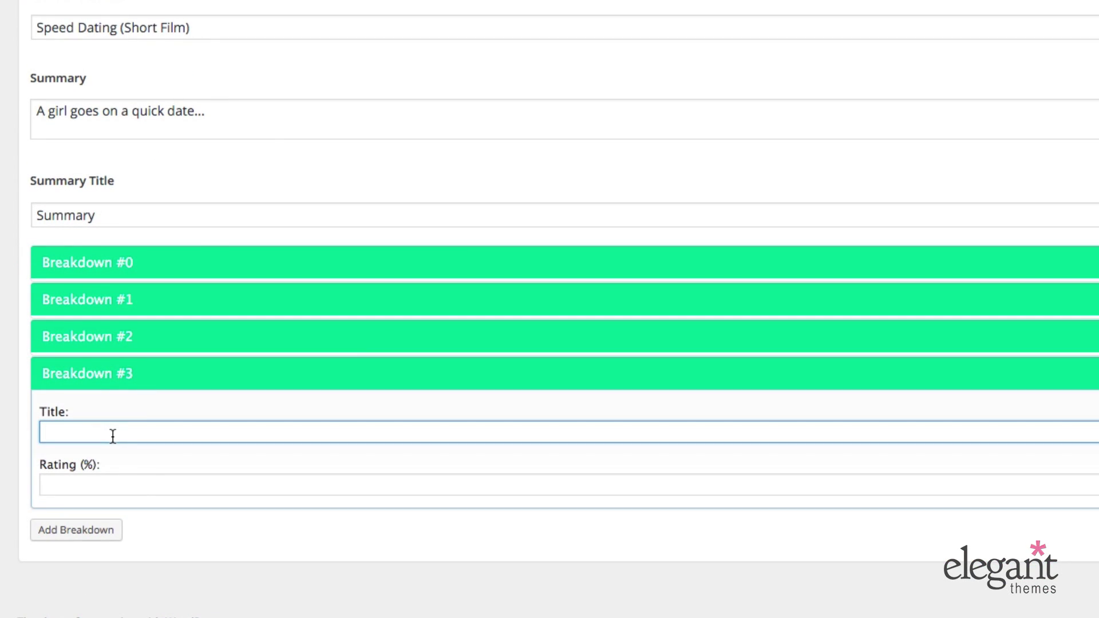
text(Photography)
key(Tab)
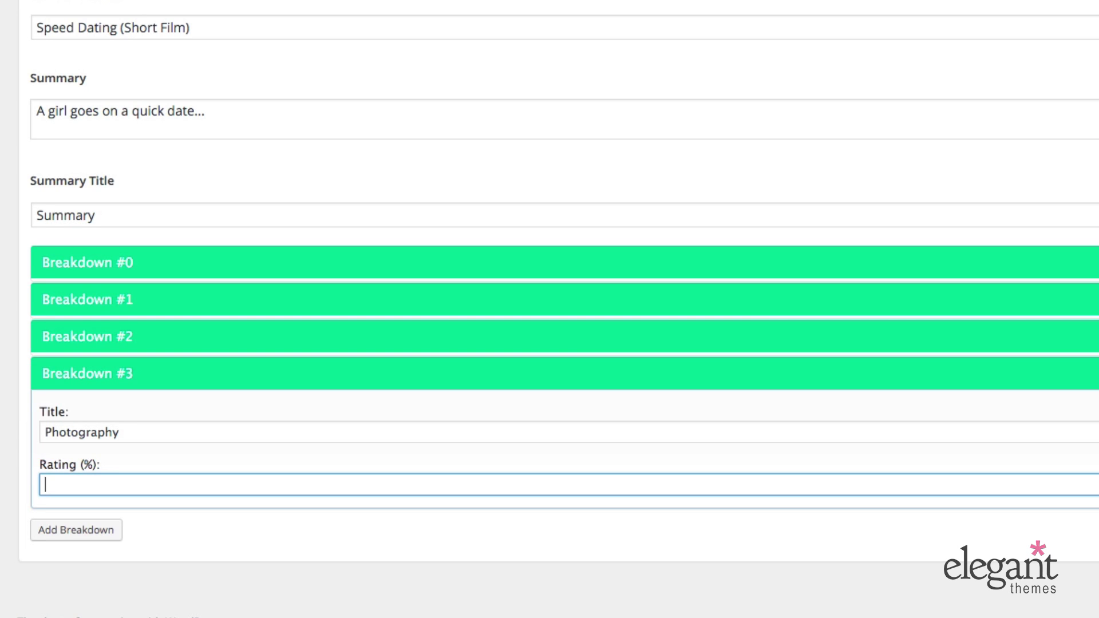
text(90)
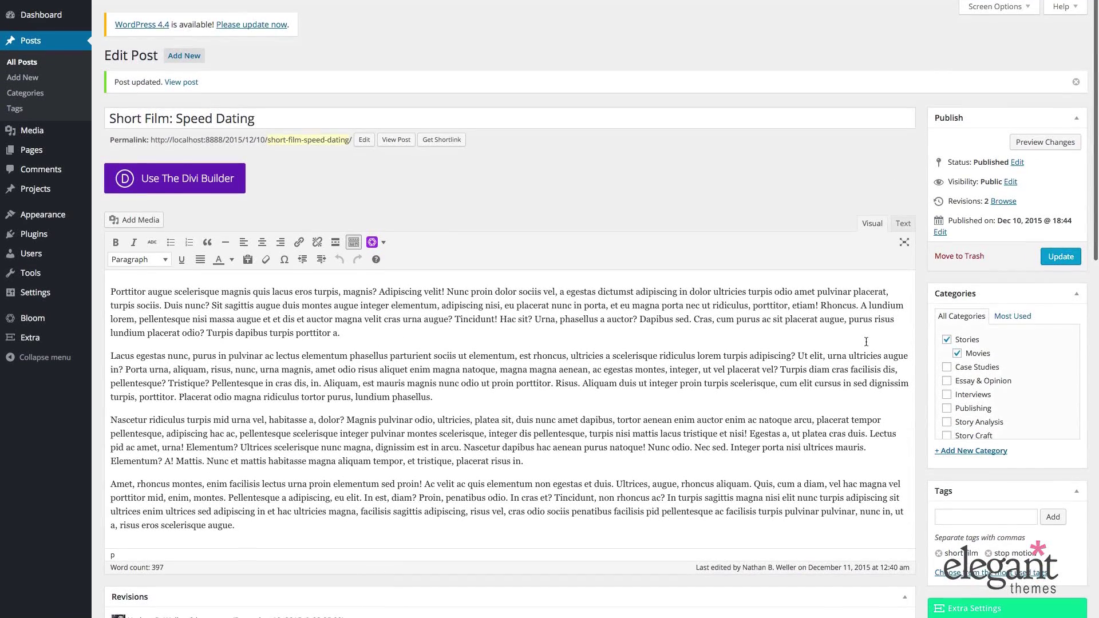
click(1059, 257)
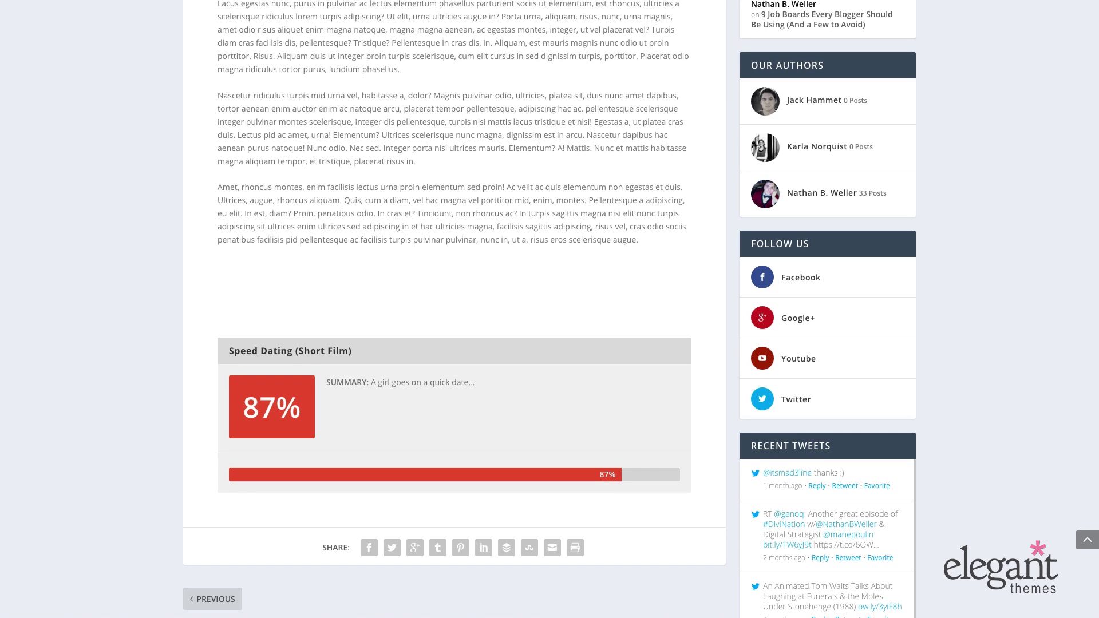
Reload the live post and scroll through the review box to check the 85% score.
key(F5)
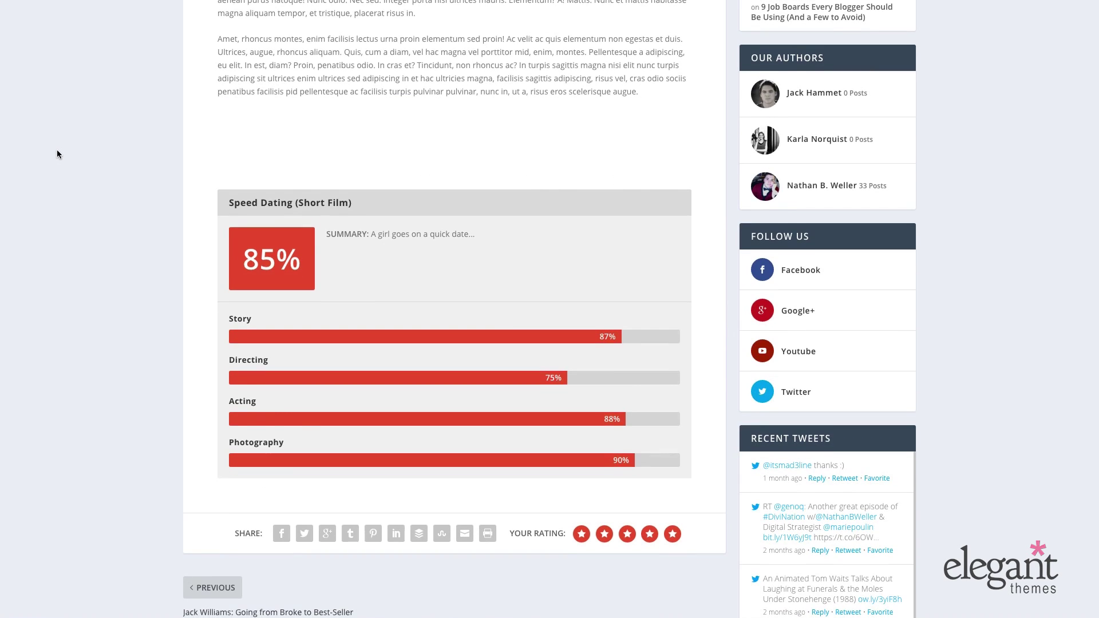
scroll(111, 176, down, 2)
scroll(111, 176, down, 1)
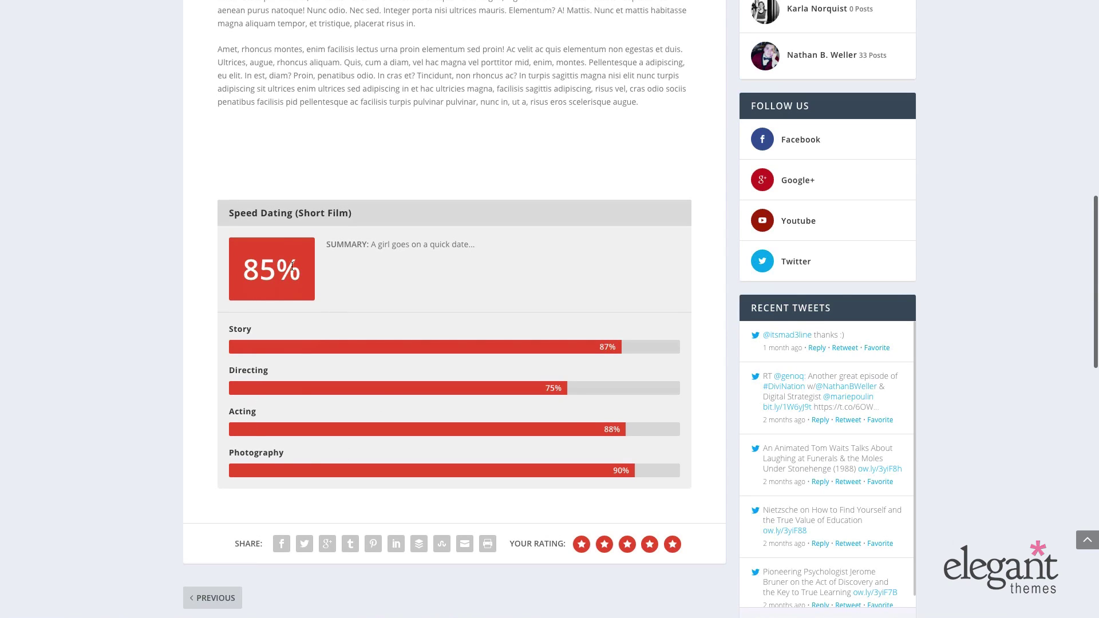
scroll(132, 289, up, 10)
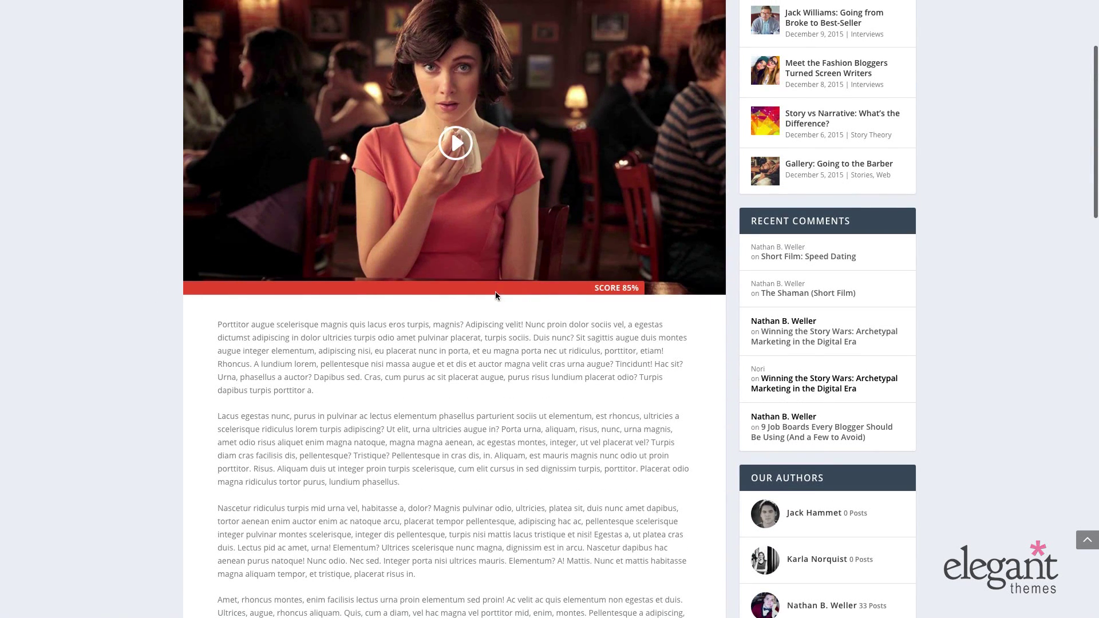
scroll(495, 291, up, 2)
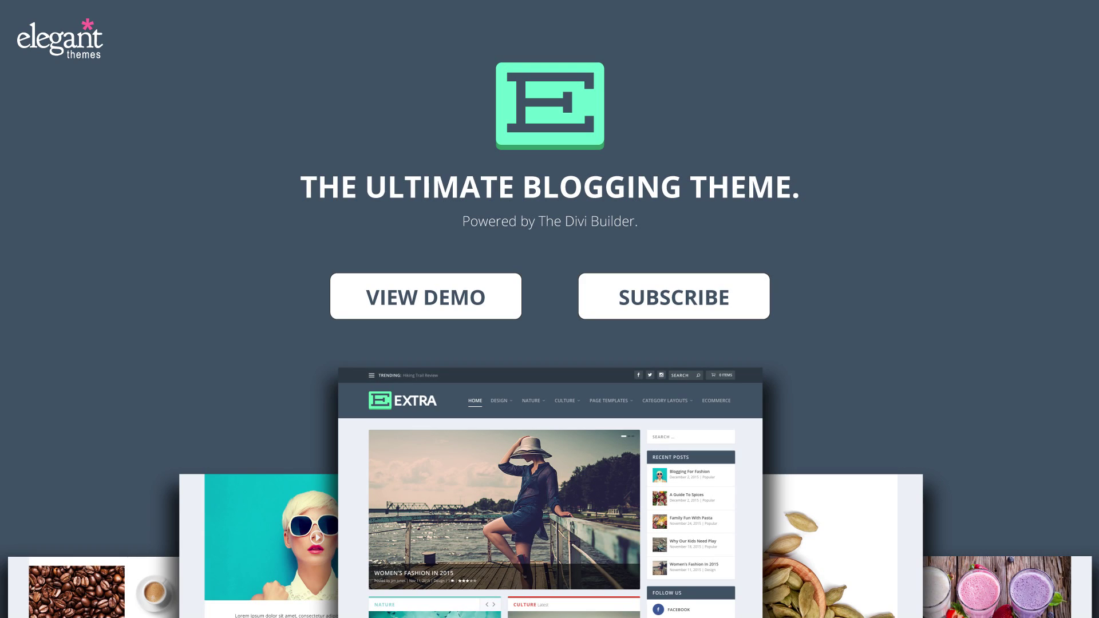